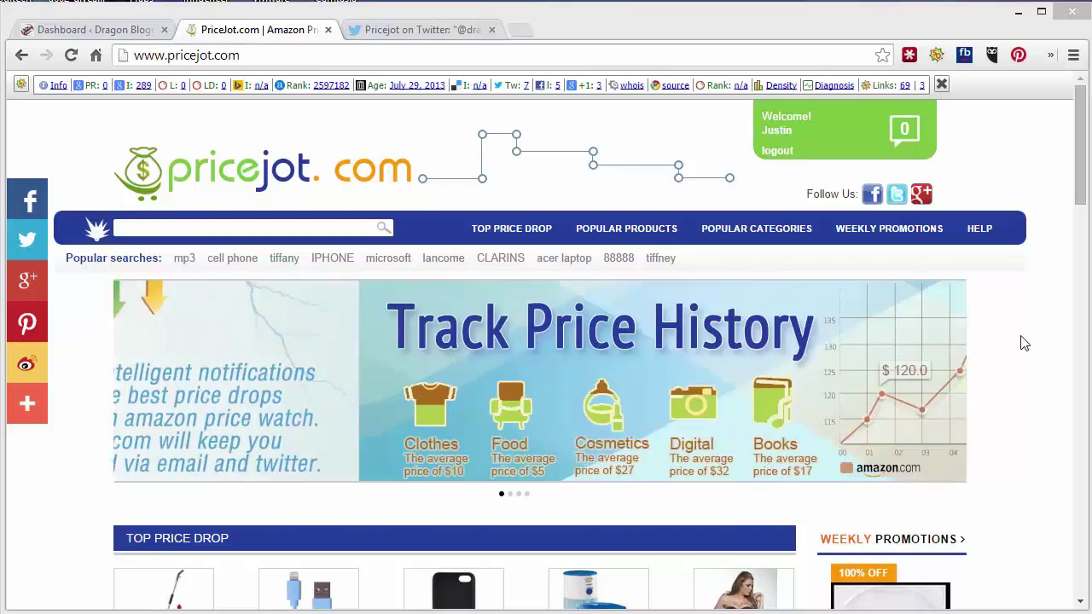
Look through the top price drops and the popular electronics products on the PriceJot home page.
drag(1083, 193, 1024, 324)
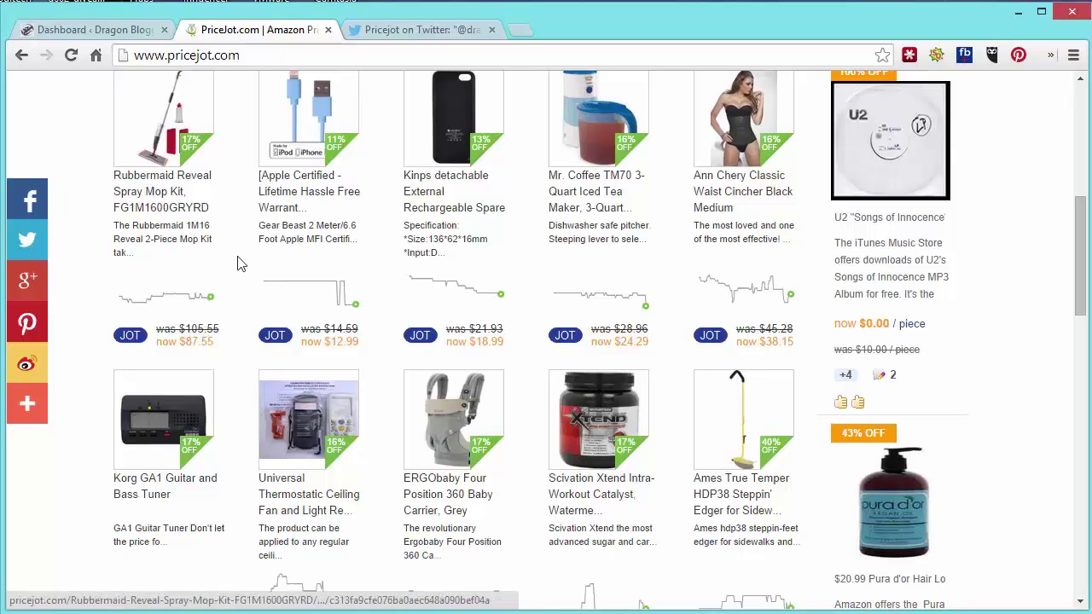
scroll(427, 446, down, 2)
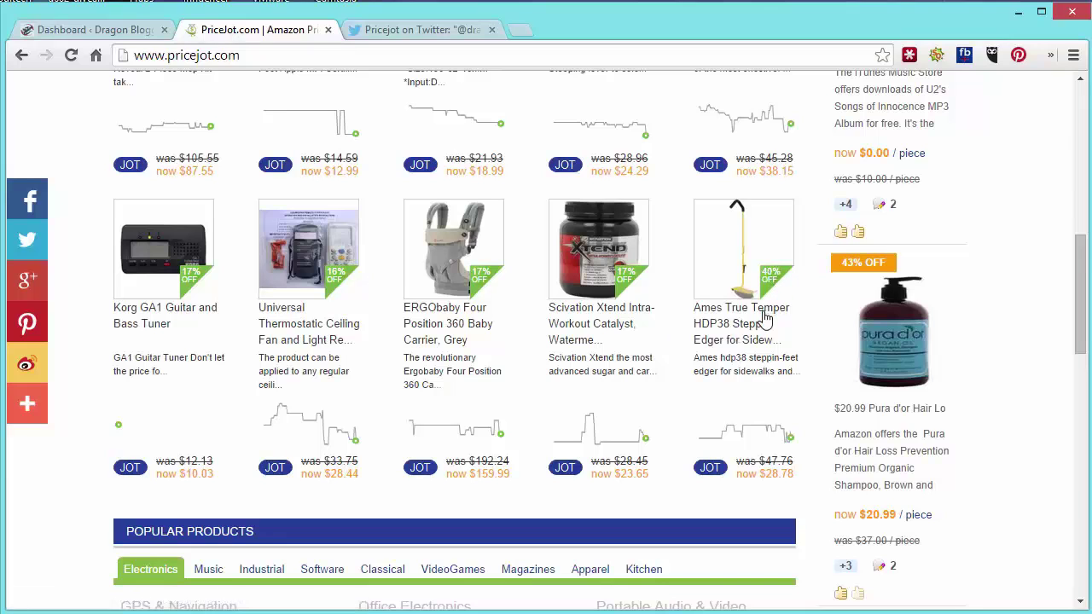
scroll(647, 422, down, 1)
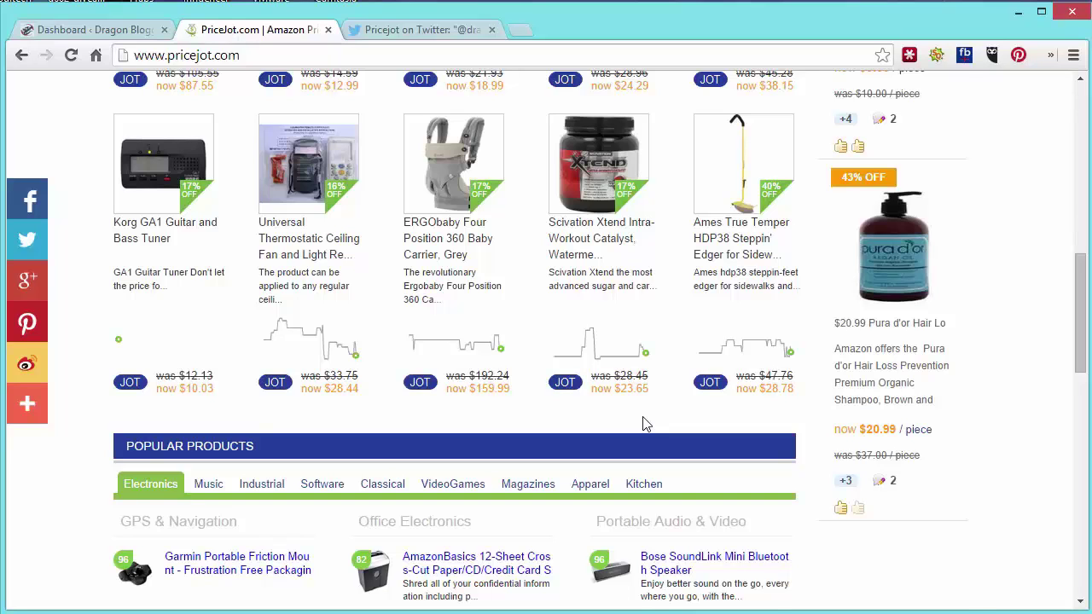
scroll(646, 424, up, 6)
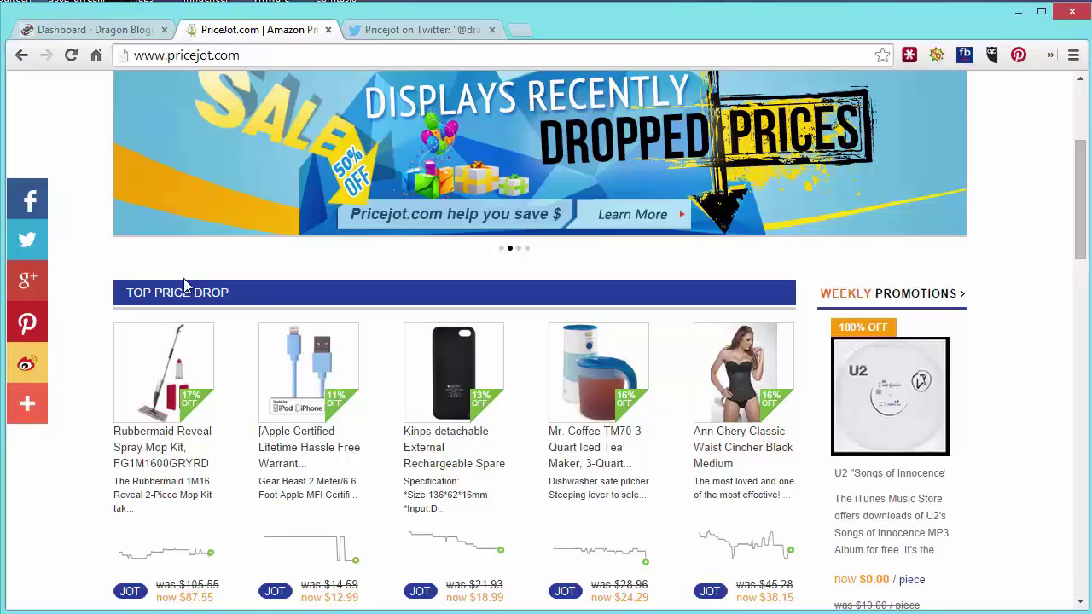
scroll(341, 416, down, 8)
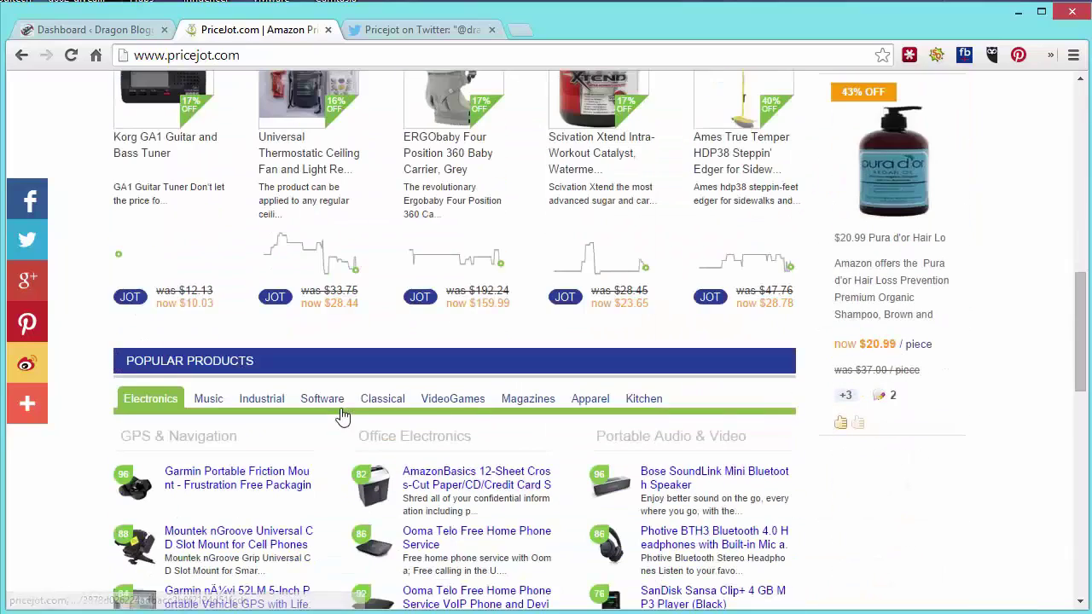
scroll(307, 393, down, 2)
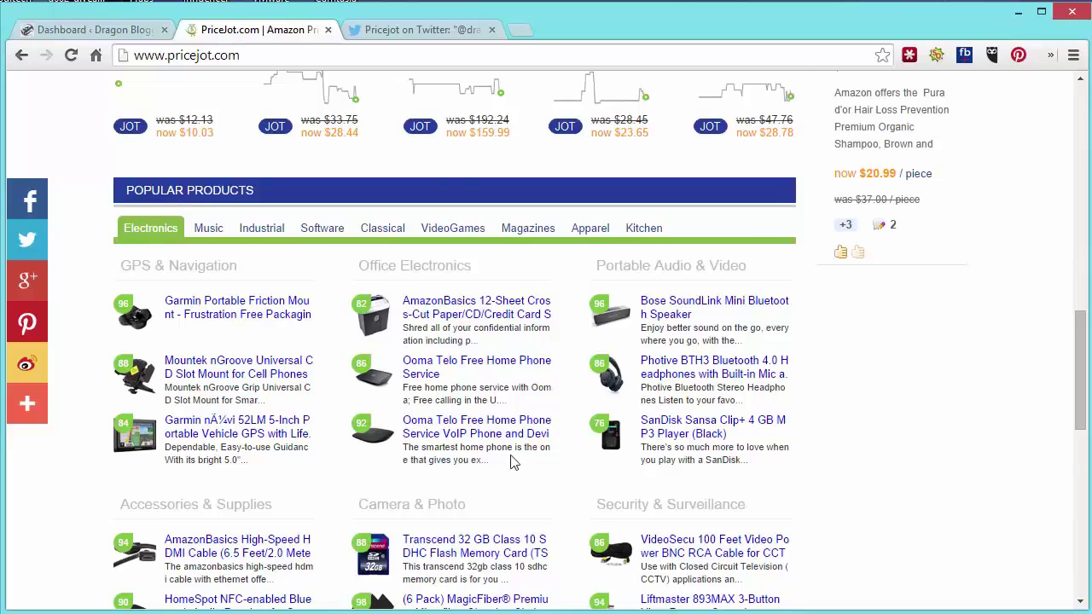
scroll(511, 461, down, 2)
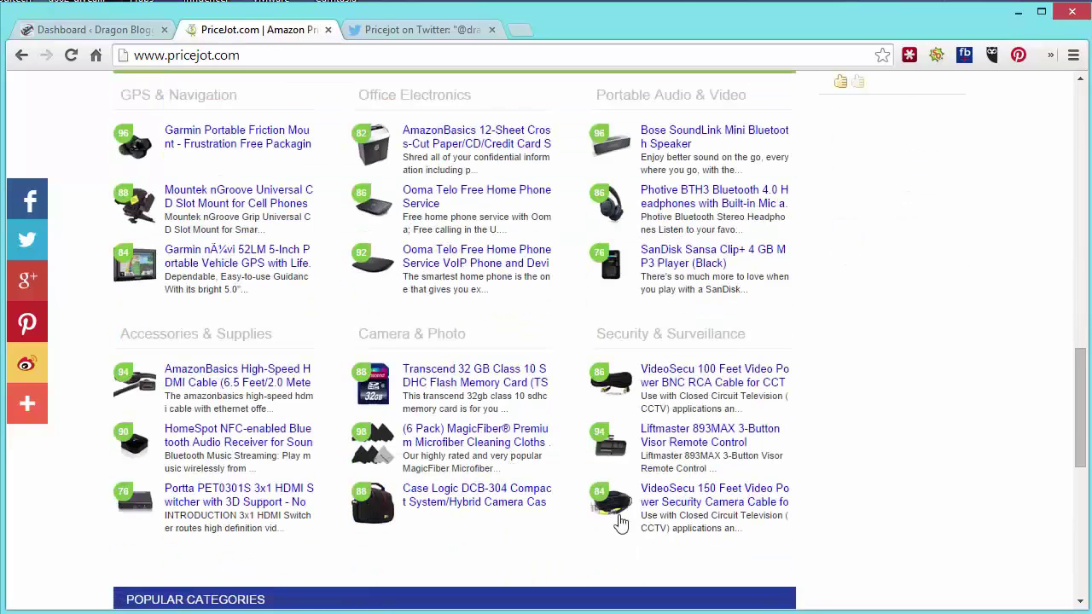
Open the Transcend 32 GB Class 10 SDHC memory card's product page and bring up its price history chart.
click(495, 380)
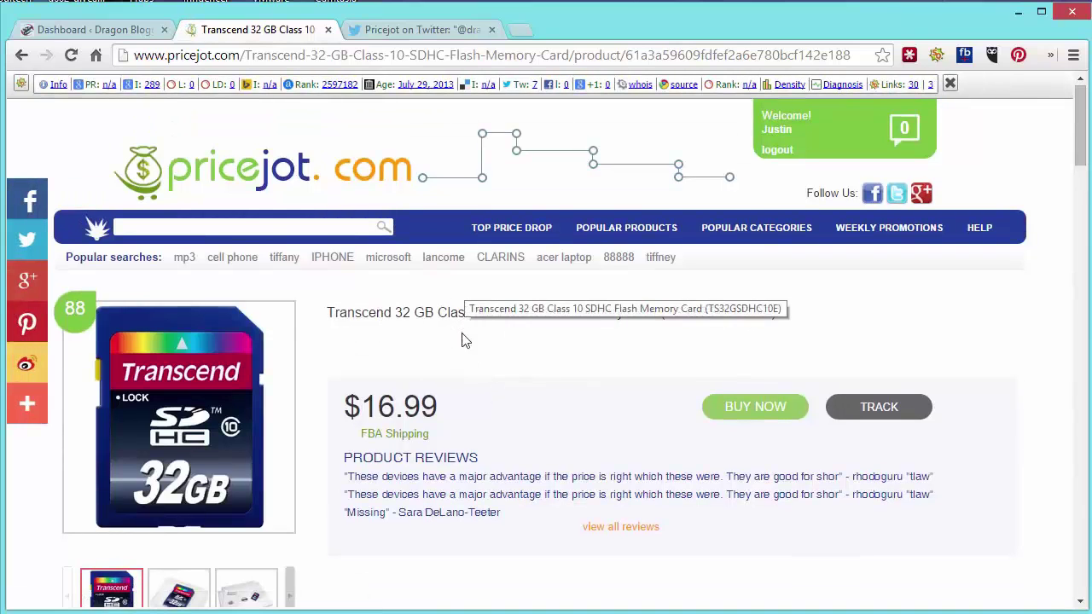
scroll(459, 324, down, 2)
scroll(420, 278, down, 10)
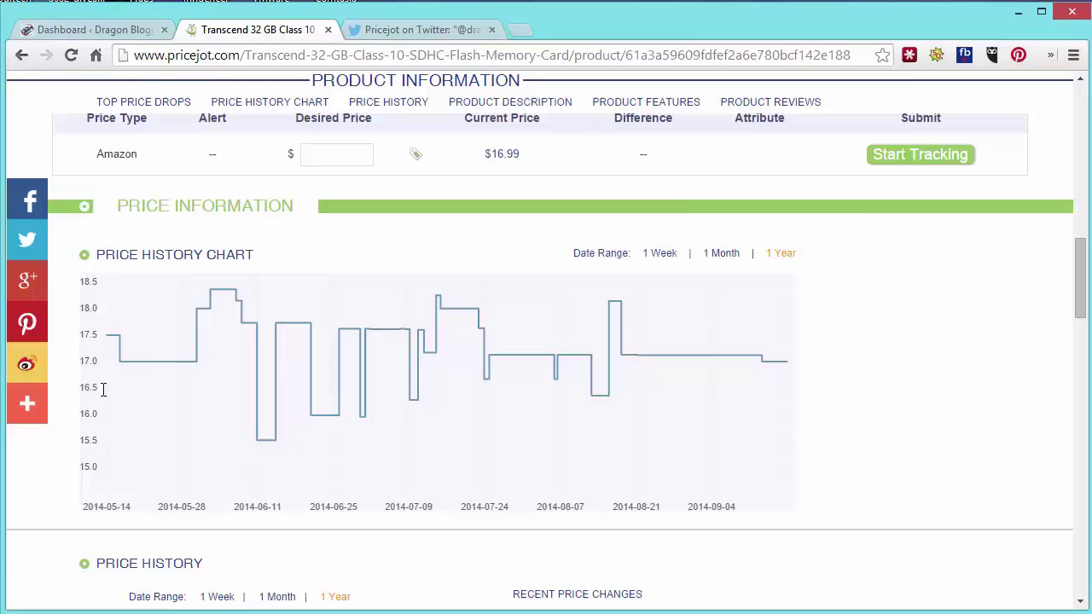
View the memory card's price history over 1 week, 1 month and 1 year, checking the chart's lowest and latest points.
click(661, 255)
click(728, 256)
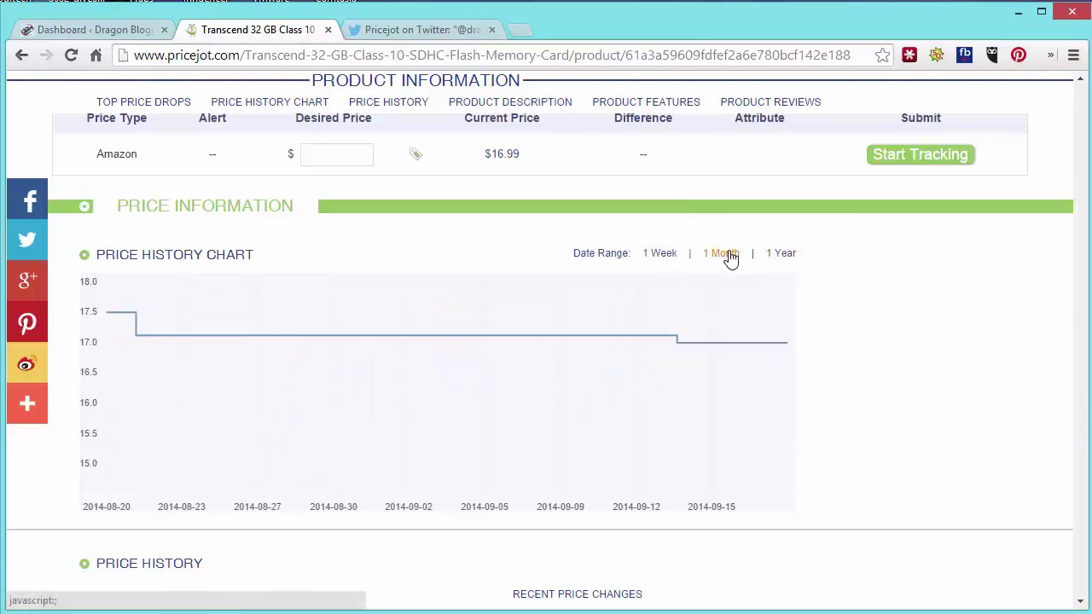
click(778, 255)
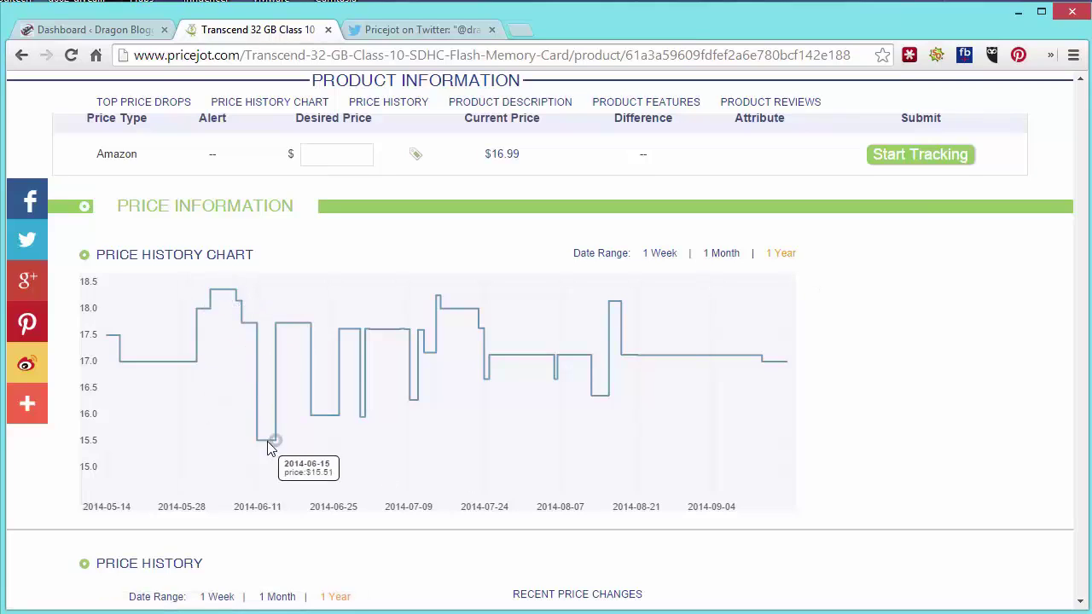
mouse_move(259, 450)
mouse_move(778, 365)
scroll(529, 431, up, 1)
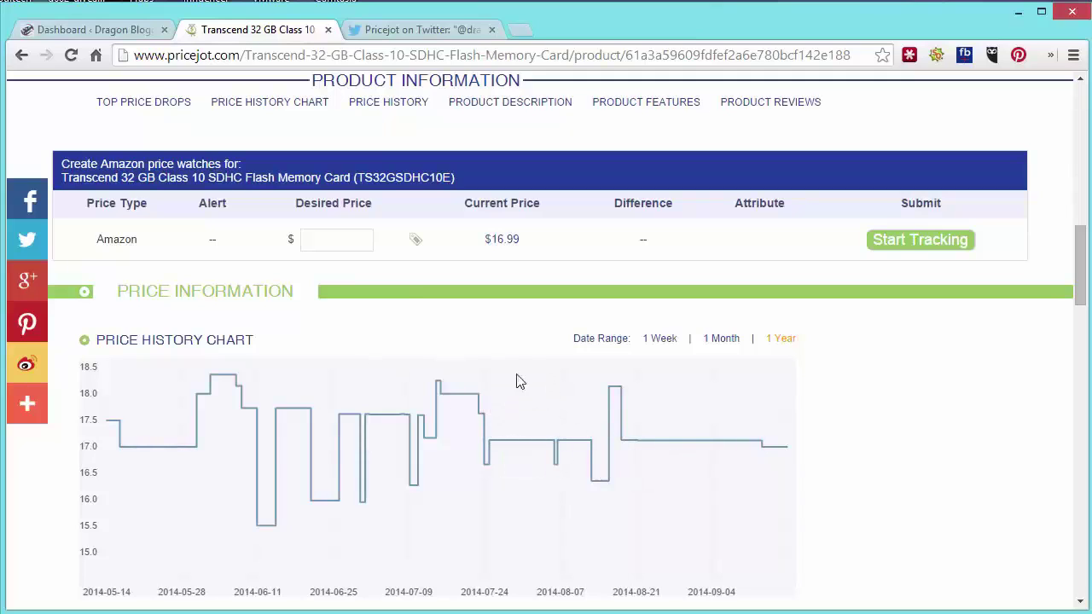
mouse_move(270, 529)
click(341, 247)
click(893, 245)
click(556, 339)
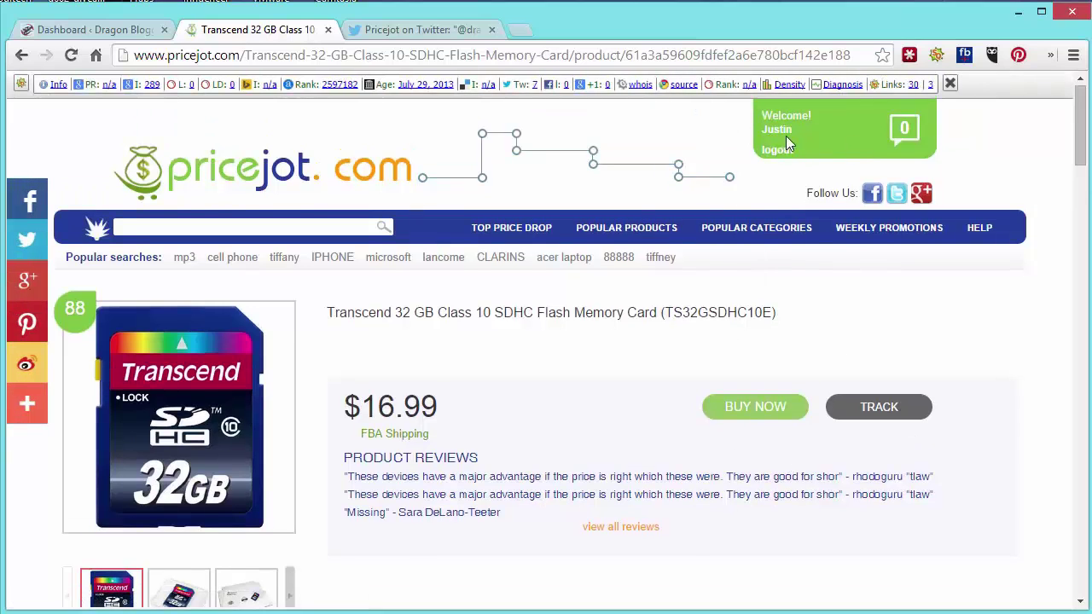
Log out of the PriceJot account and look over the signed-out home page.
click(786, 151)
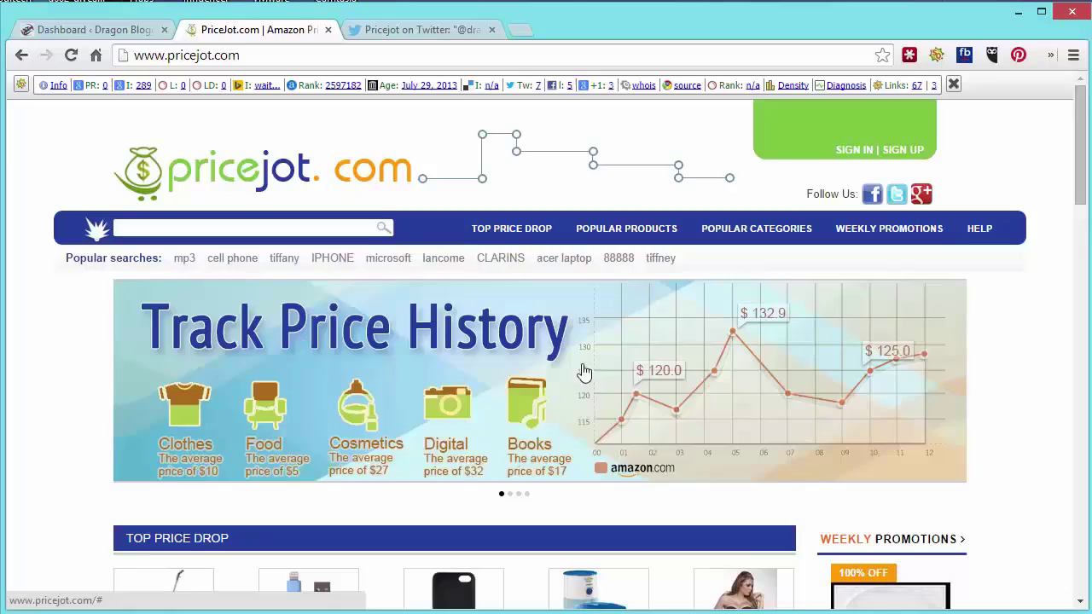
scroll(569, 301, down, 5)
scroll(569, 301, down, 6)
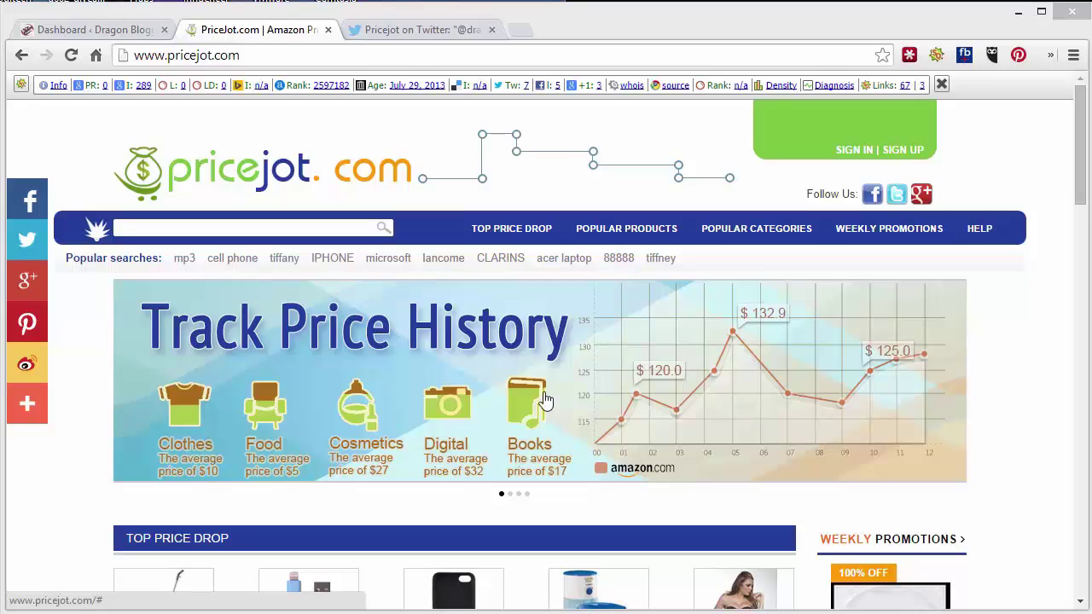
Search PriceJot for "anker" and open the Anker 2nd Gen Astro E3 10000mAh product in a new tab.
click(289, 229)
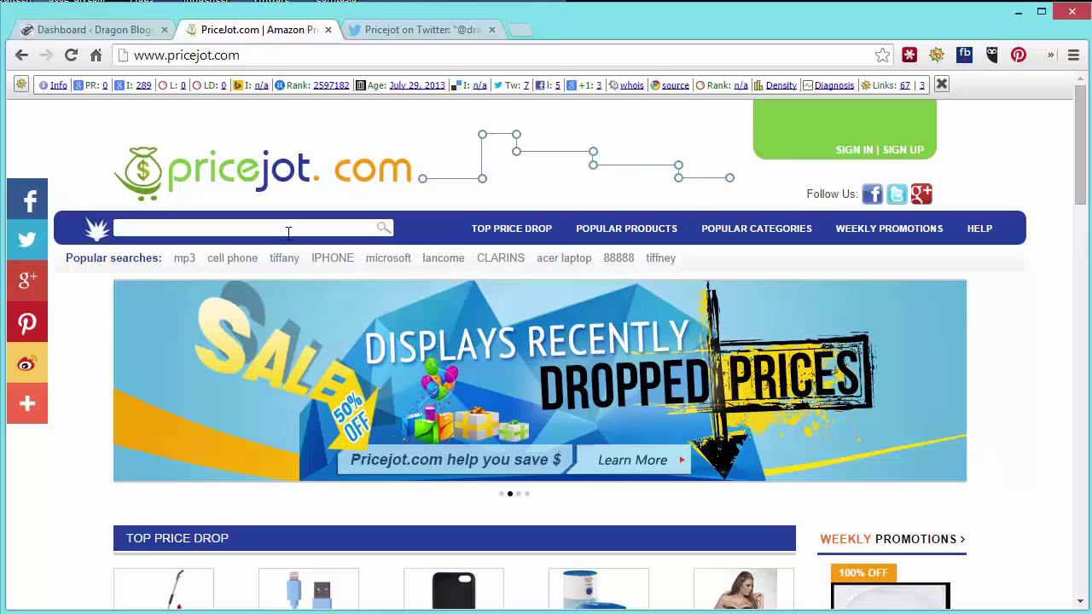
text(anker)
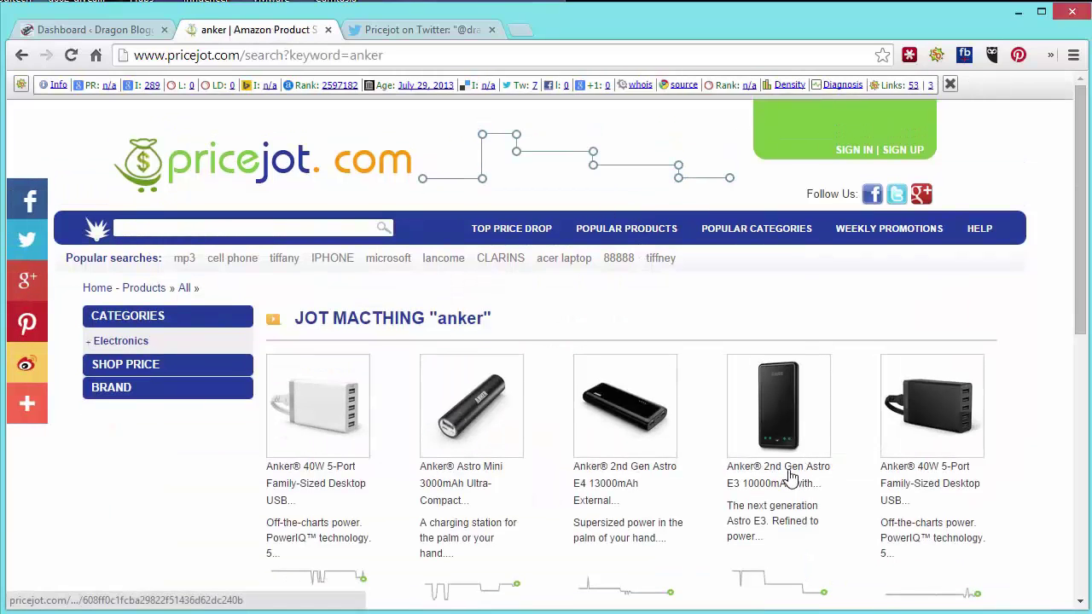
click(793, 477)
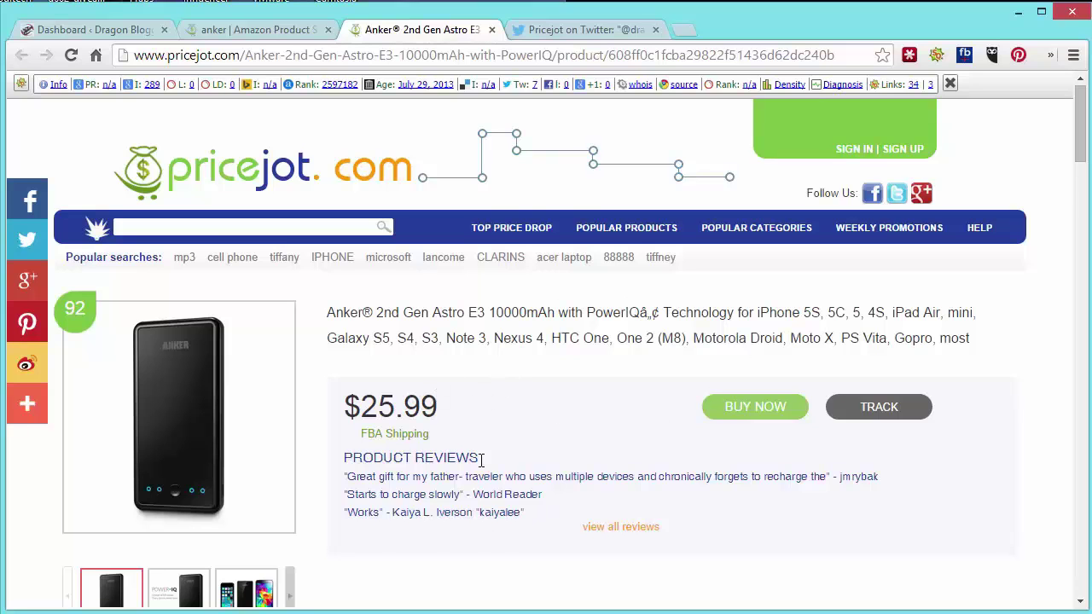
Examine the Anker Astro E3's one-year price history chart, checking its earliest and latest points.
scroll(482, 461, down, 5)
scroll(629, 427, down, 3)
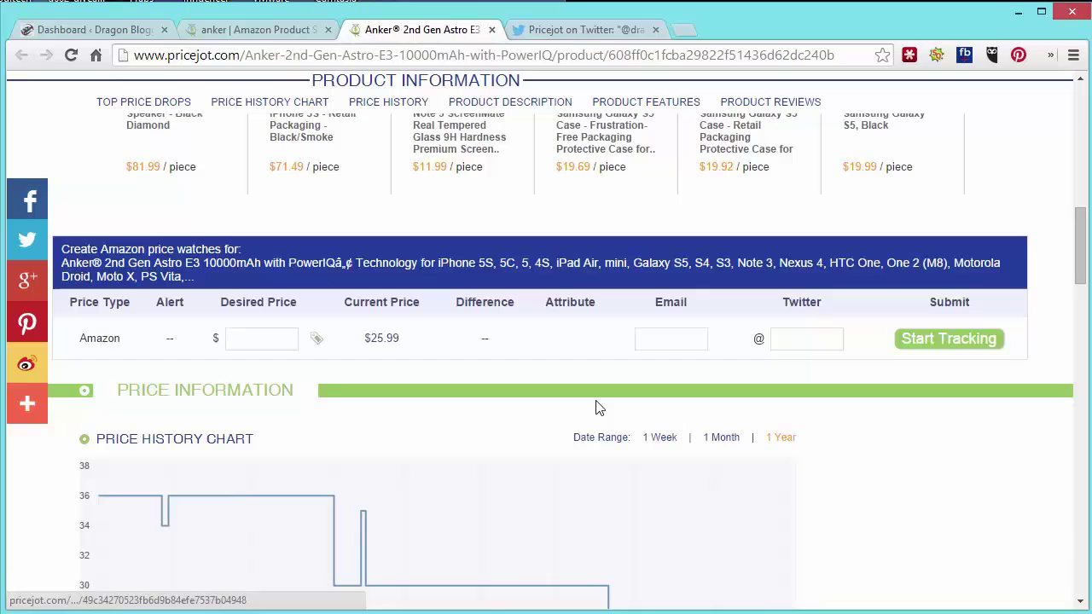
scroll(597, 409, down, 2)
mouse_move(99, 327)
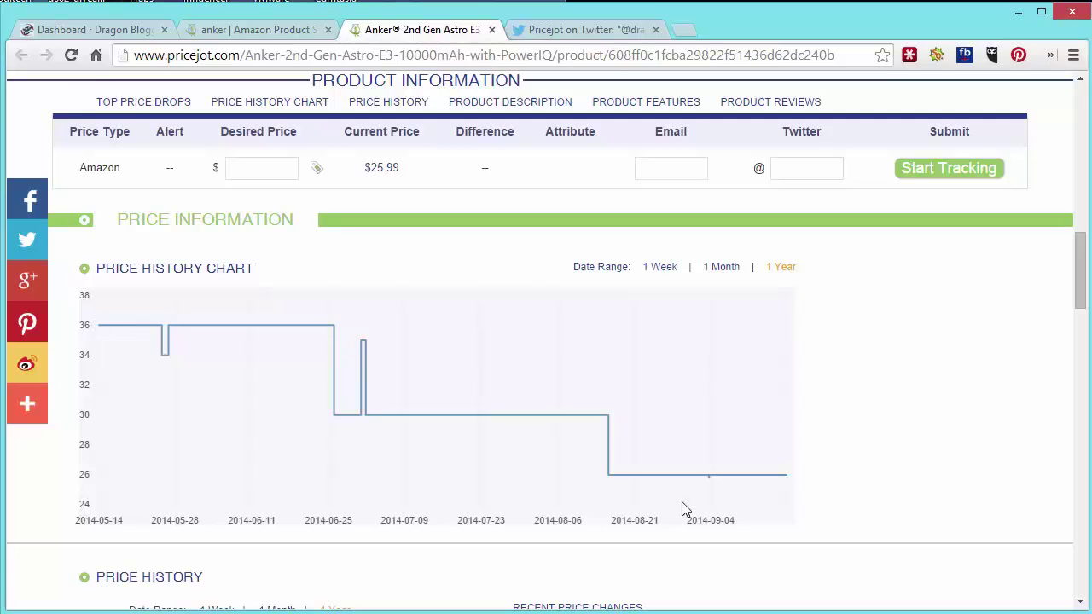
mouse_move(788, 477)
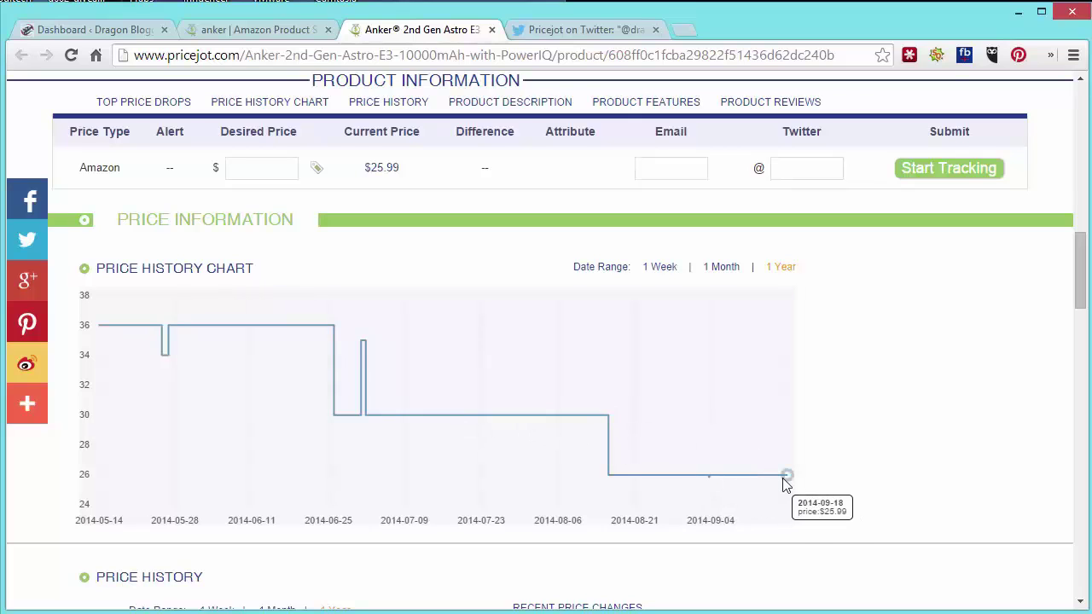
scroll(786, 483, down, 2)
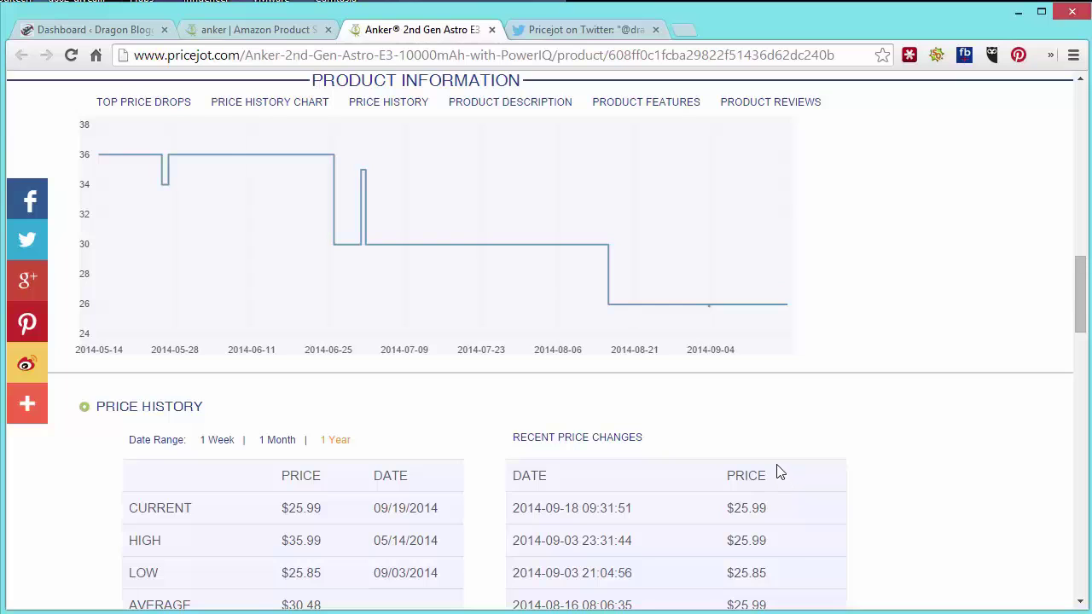
scroll(779, 472, up, 3)
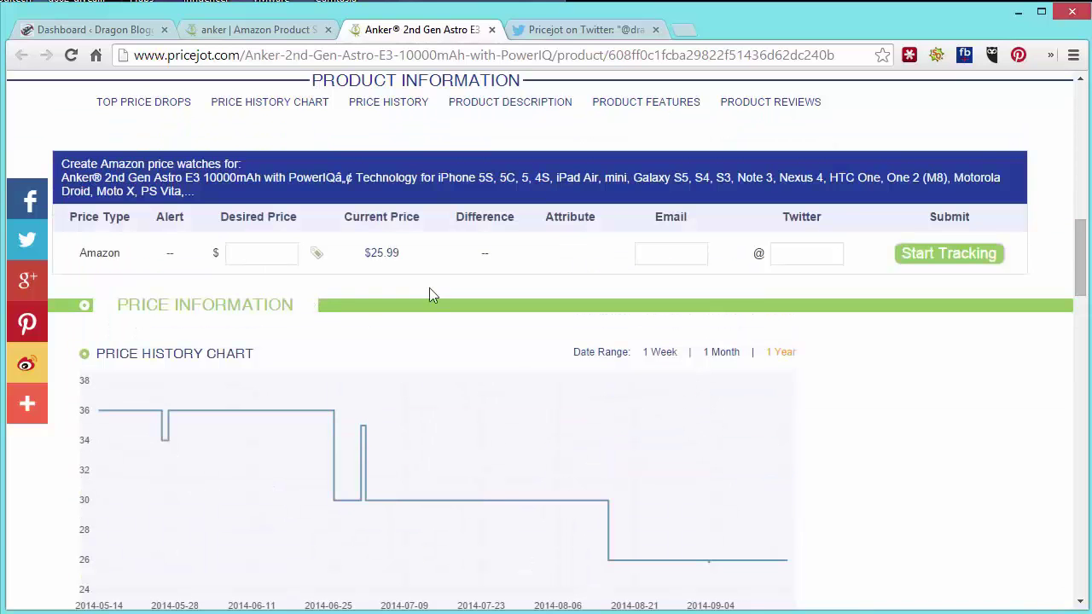
Check the current, high, low and average prices in the Anker Astro E3's Price History table.
scroll(532, 378, down, 5)
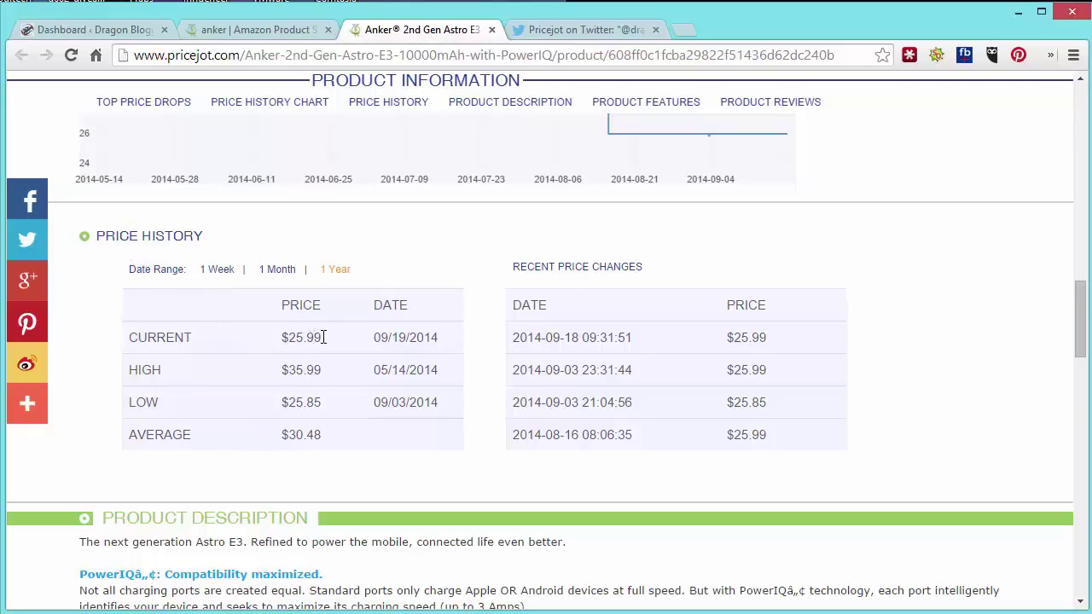
drag(278, 372, 331, 370)
mouse_move(267, 410)
mouse_down()
mouse_move(327, 404)
mouse_move(331, 416)
mouse_move(288, 403)
mouse_up()
drag(339, 443, 288, 435)
Search PriceJot for "razer naga" from the Anker product page.
scroll(738, 432, up, 4)
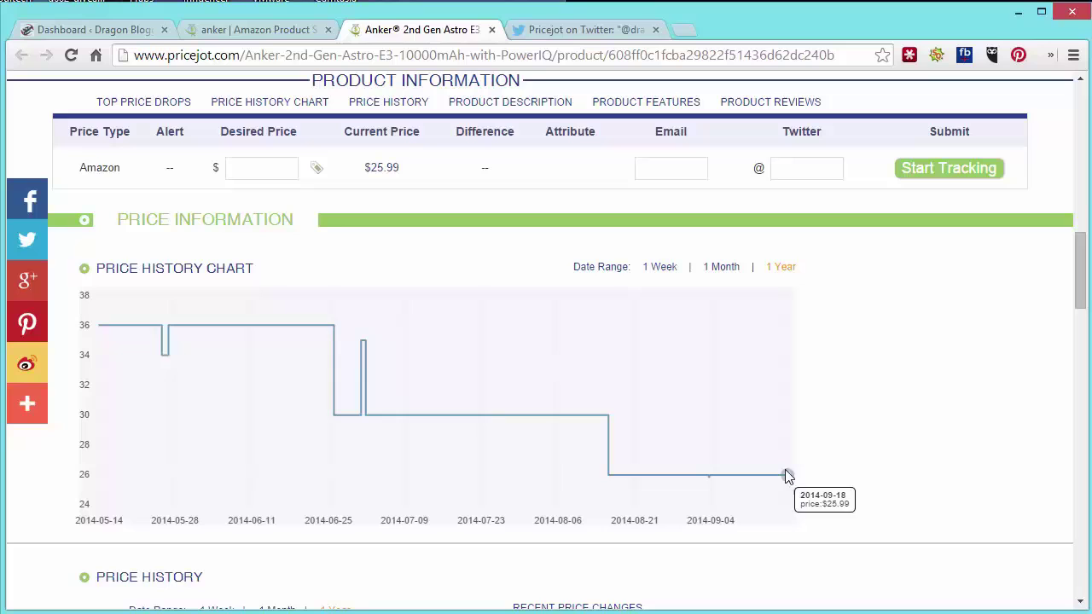
scroll(631, 431, up, 3)
scroll(592, 420, up, 4)
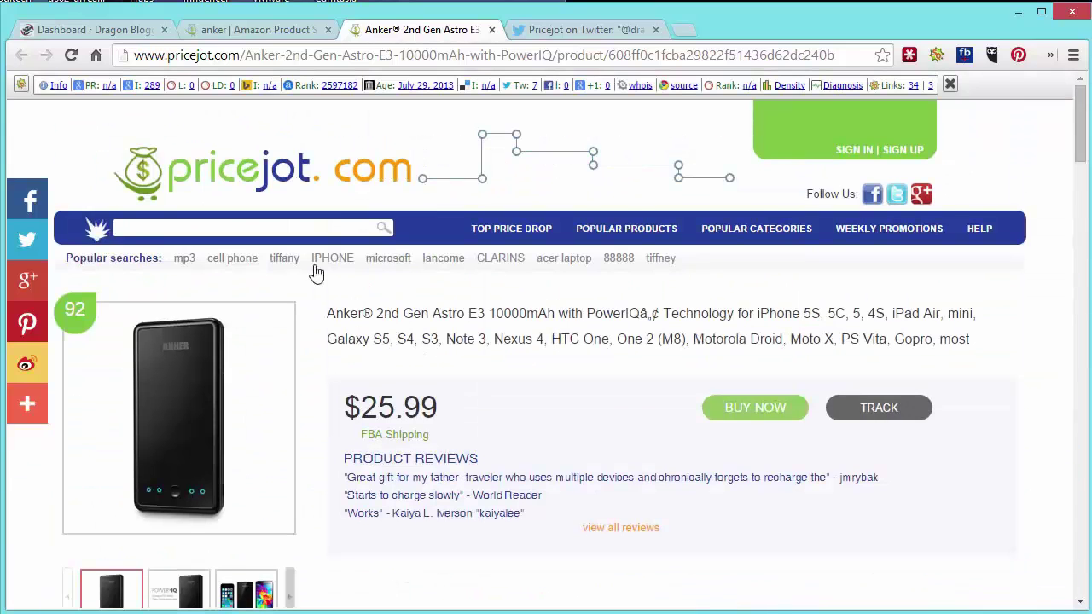
text(razer naga)
key(Return)
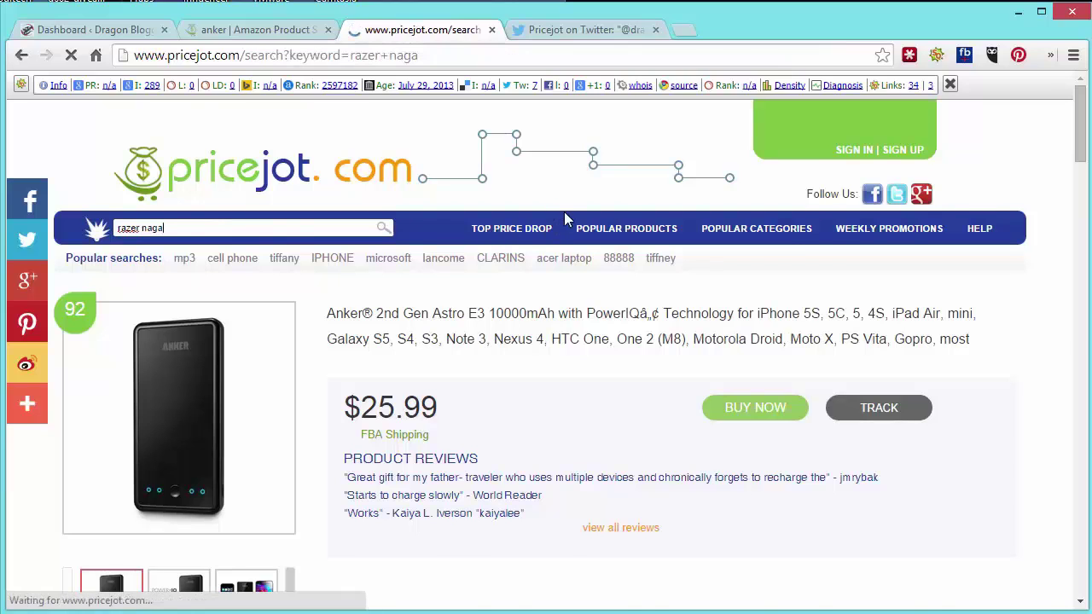
Open the Razer Naga 2014 MMO Gaming Mouse from the search results in a new tab.
scroll(391, 464, down, 1)
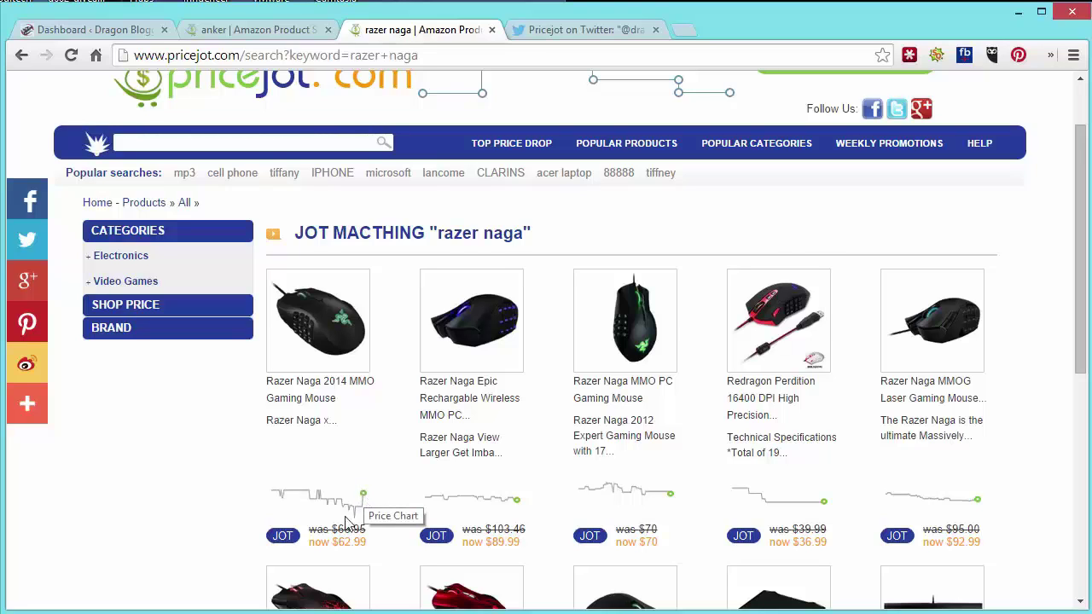
scroll(341, 495, down, 1)
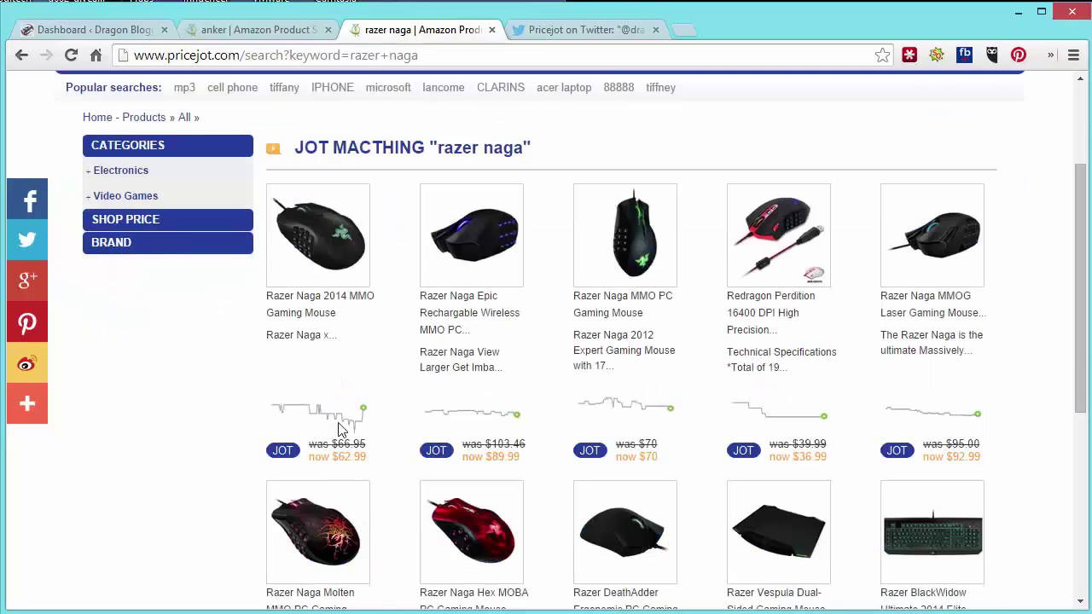
click(309, 307)
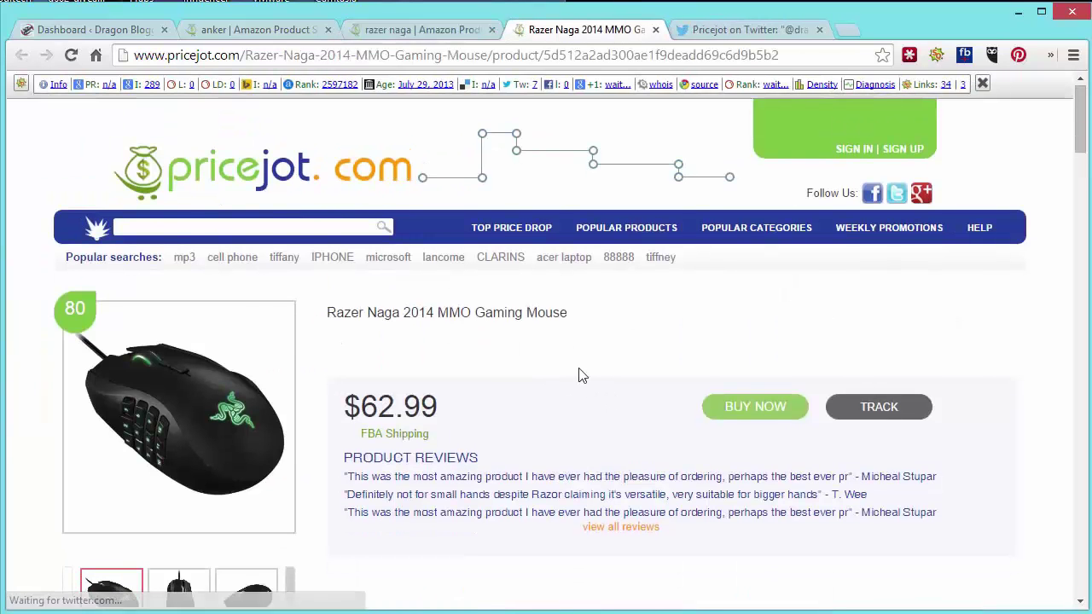
Check the Razer Naga 2014's current price and examine the drops and peaks in its one-year price history chart.
drag(437, 406, 344, 406)
scroll(512, 334, down, 7)
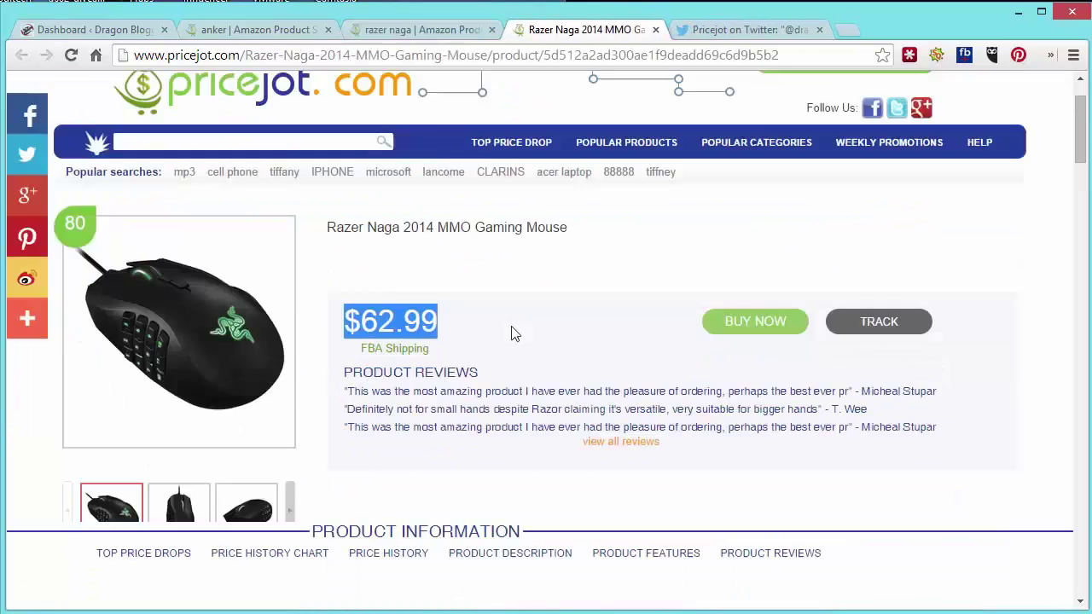
scroll(536, 279, down, 5)
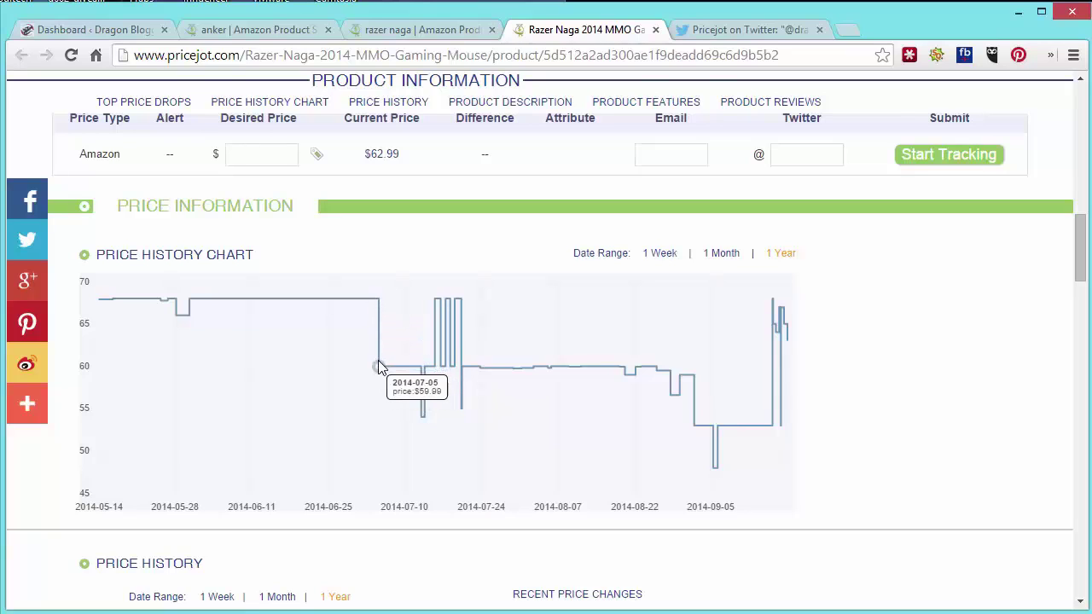
mouse_move(422, 418)
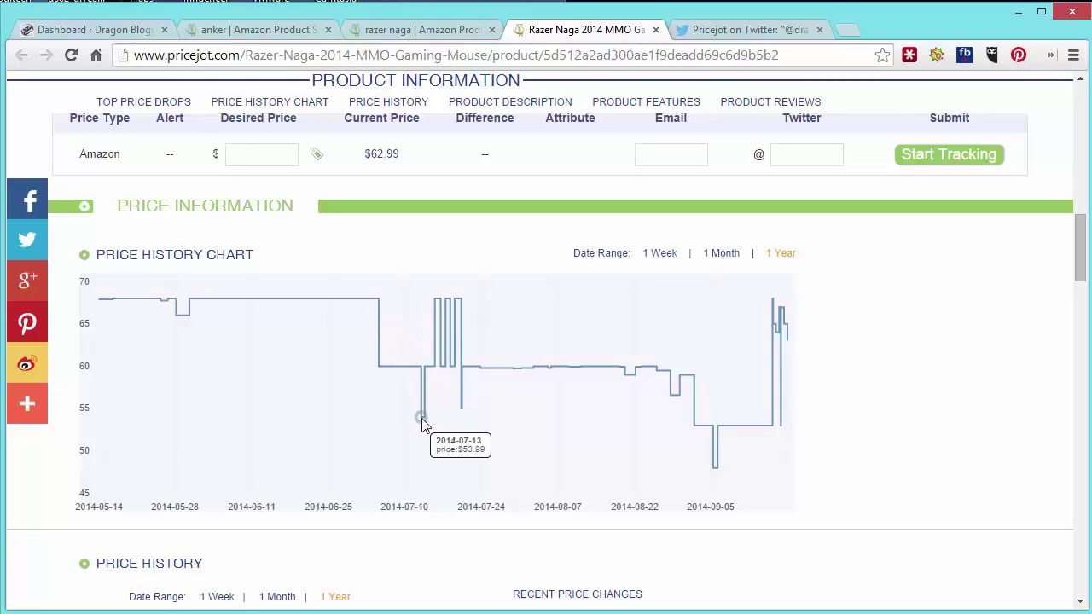
mouse_move(437, 303)
mouse_move(715, 471)
mouse_move(773, 310)
mouse_move(767, 430)
Set the desired price for the Razer Naga 2014 watch to $53.00 after checking the September low in the price history chart.
scroll(536, 378, up, 2)
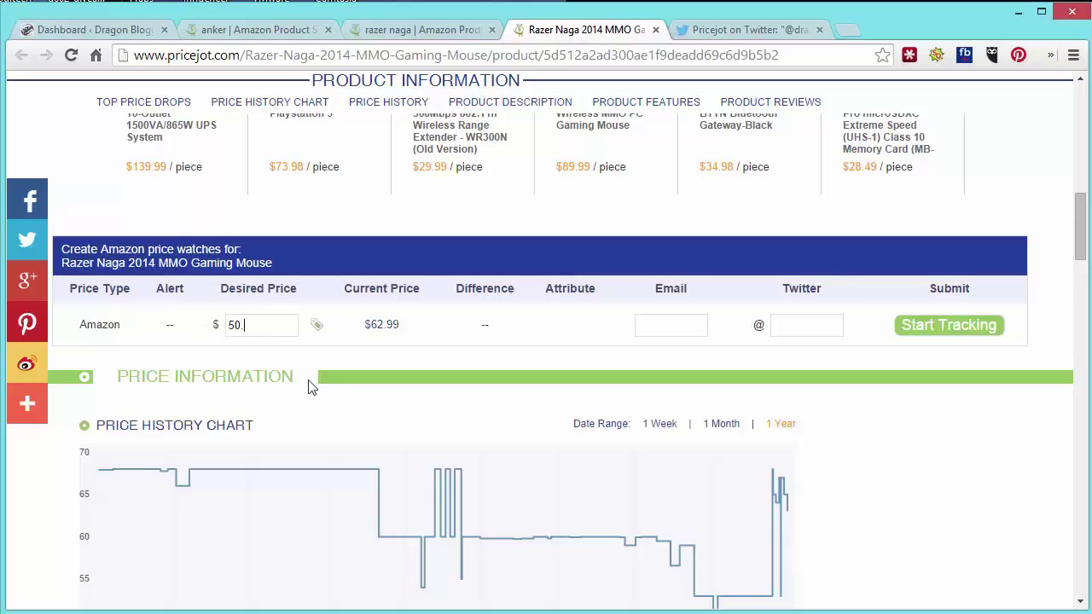
scroll(554, 373, down, 3)
mouse_move(717, 382)
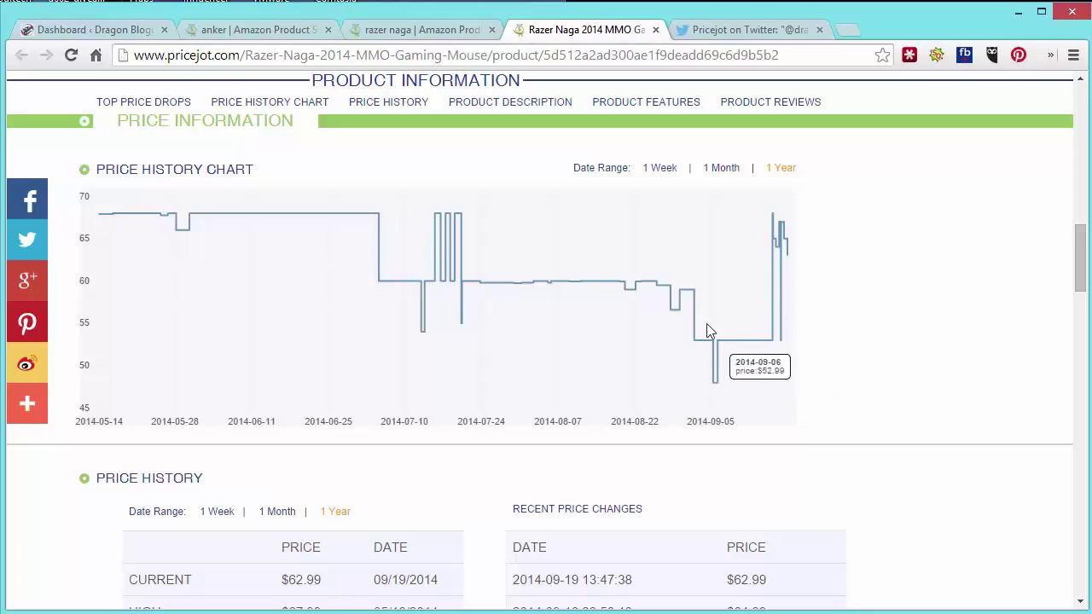
scroll(366, 312, up, 3)
drag(267, 329, 85, 316)
text(53)
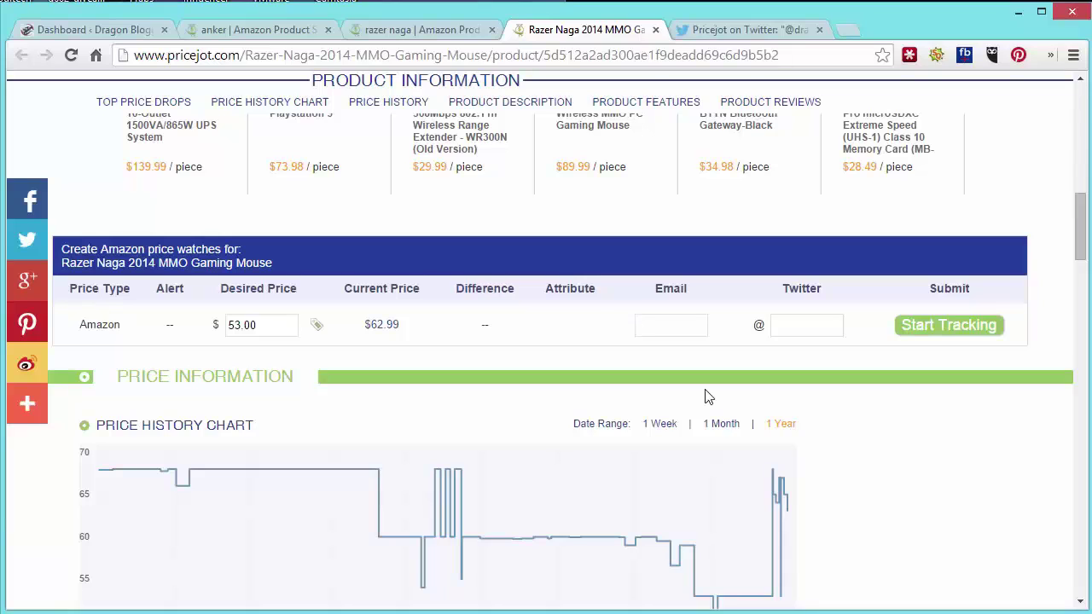
Enter the contact's email and Twitter handle for the Razer Naga 2014 price watch, and start tracking it.
text(on)
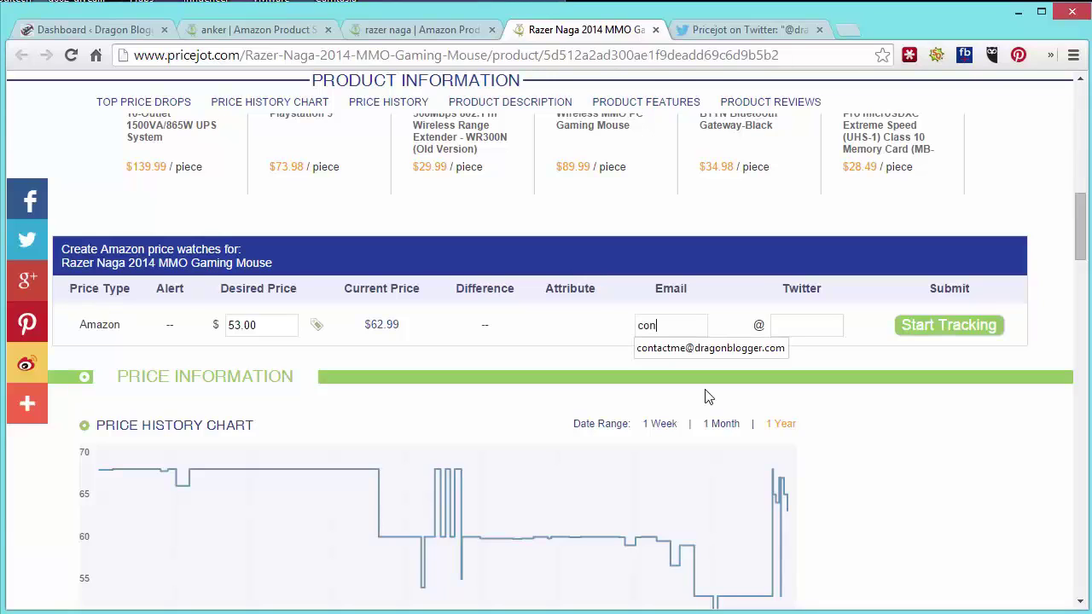
key(Down)
key(Tab)
text(dragonbl)
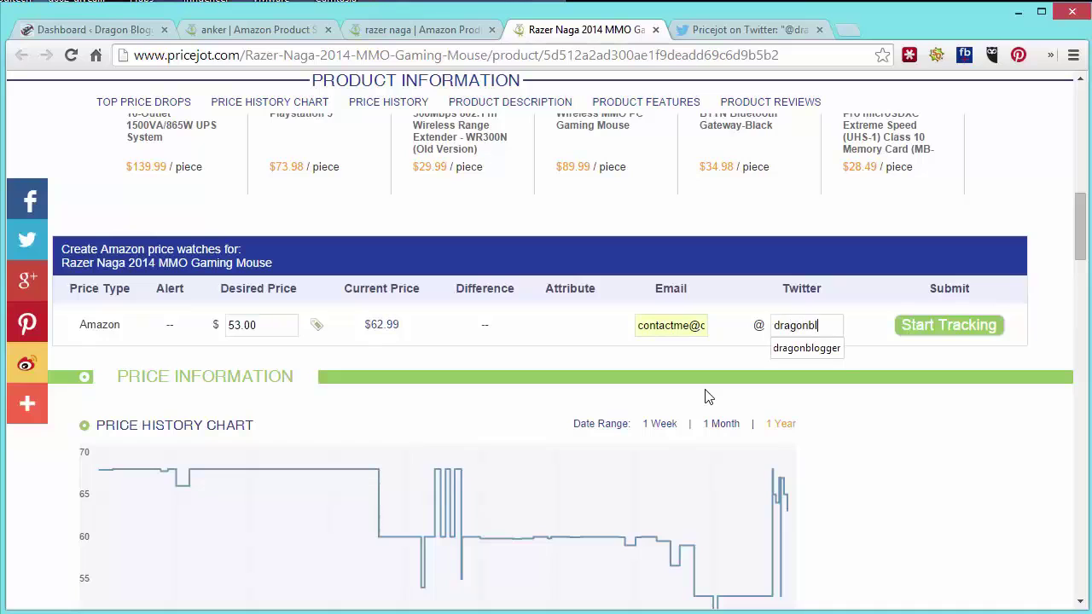
text(ogger)
click(947, 333)
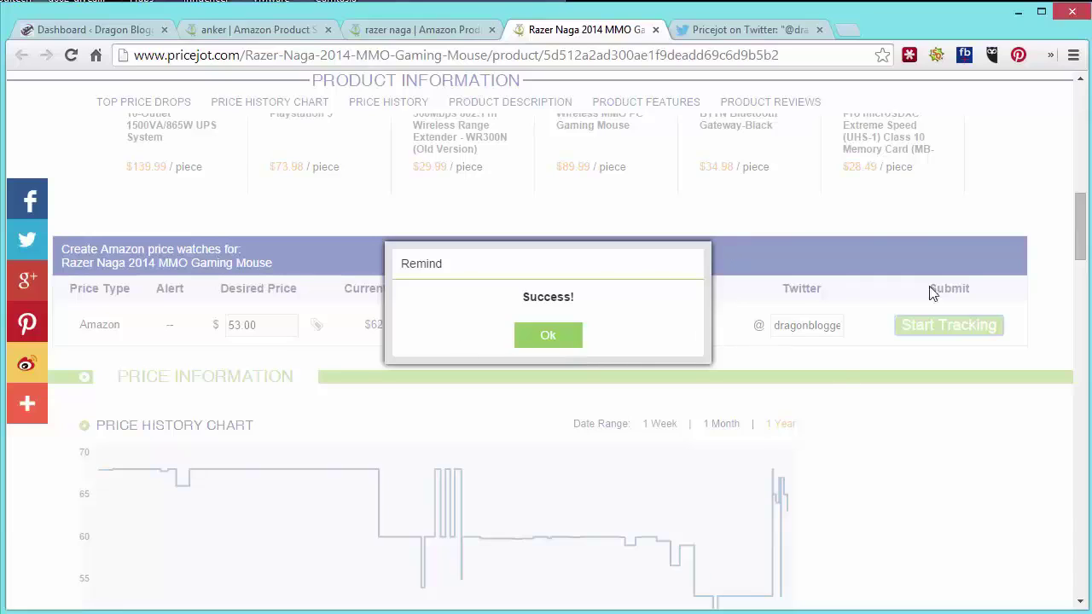
click(559, 337)
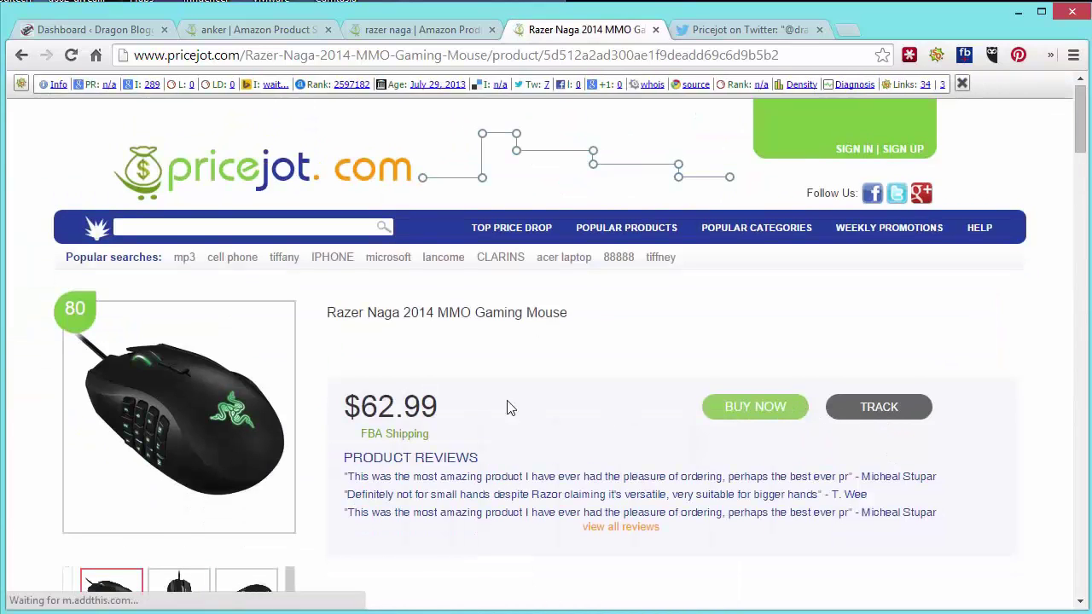
scroll(507, 409, down, 1)
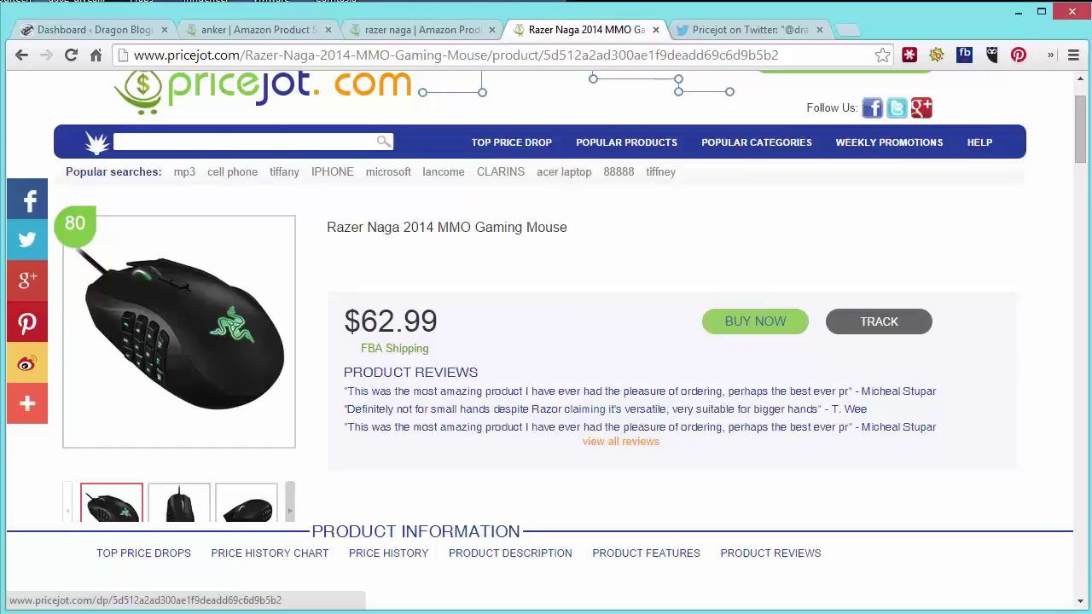
Switch to Postbox and review the Razer Naga Epic price drop alert email, including its desired price, current price and recent price changes.
key(alt+Tab)
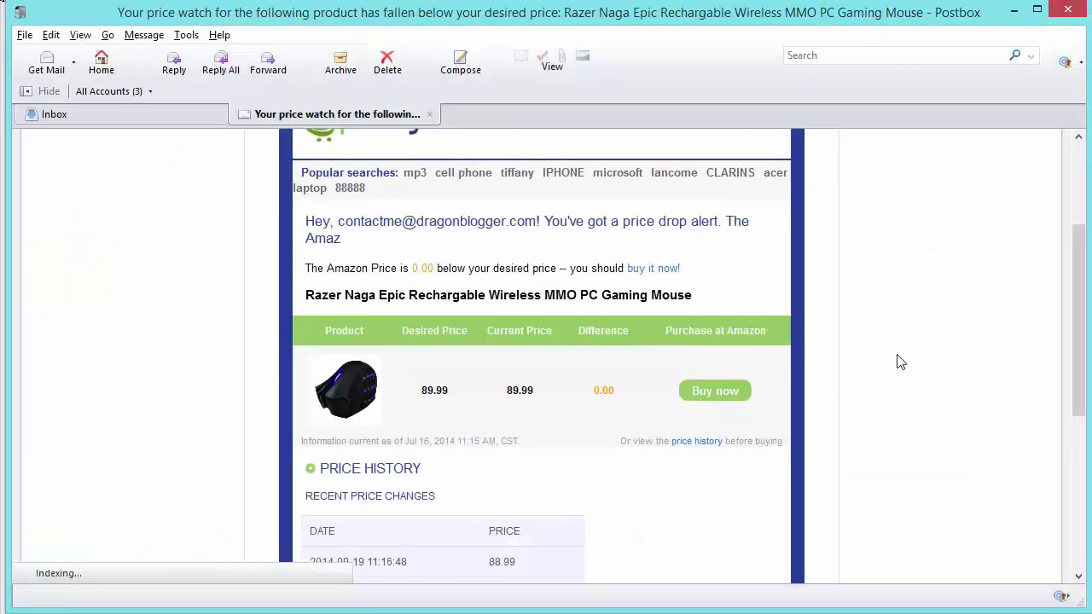
scroll(901, 362, up, 5)
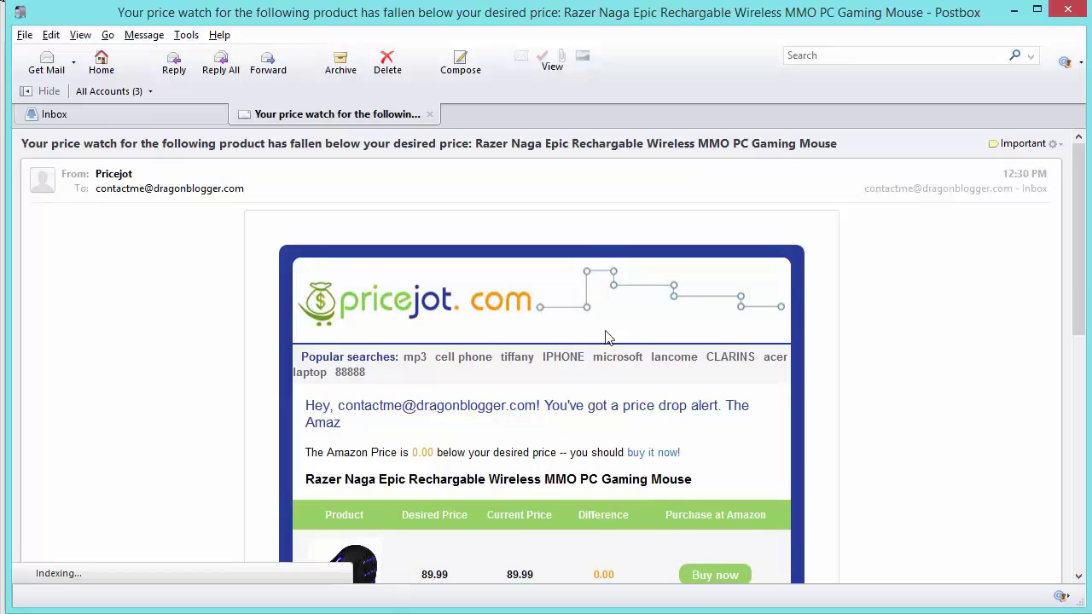
scroll(521, 293, down, 2)
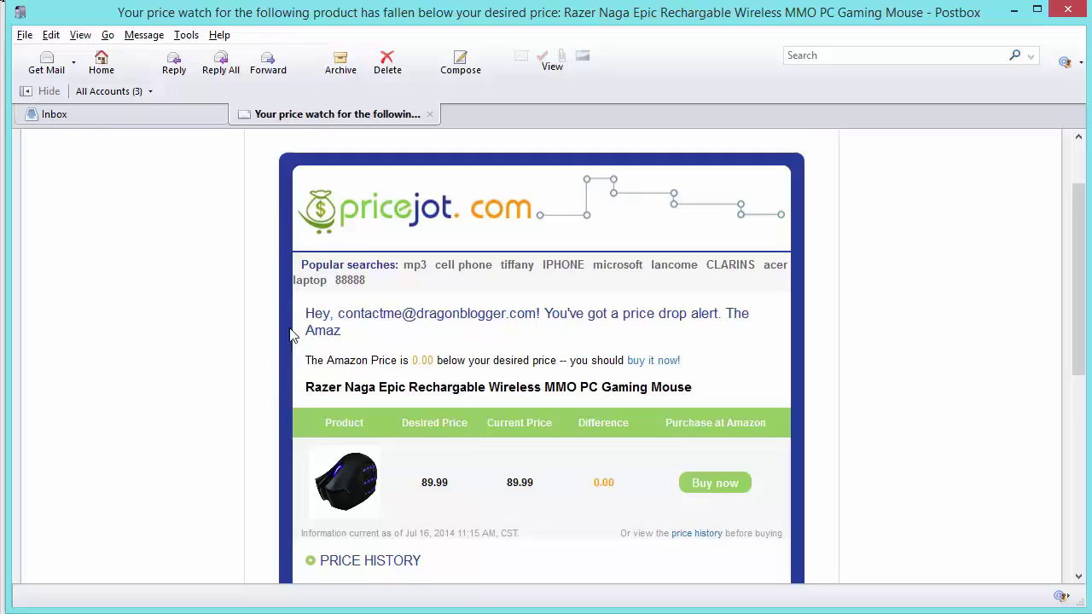
scroll(397, 274, down, 2)
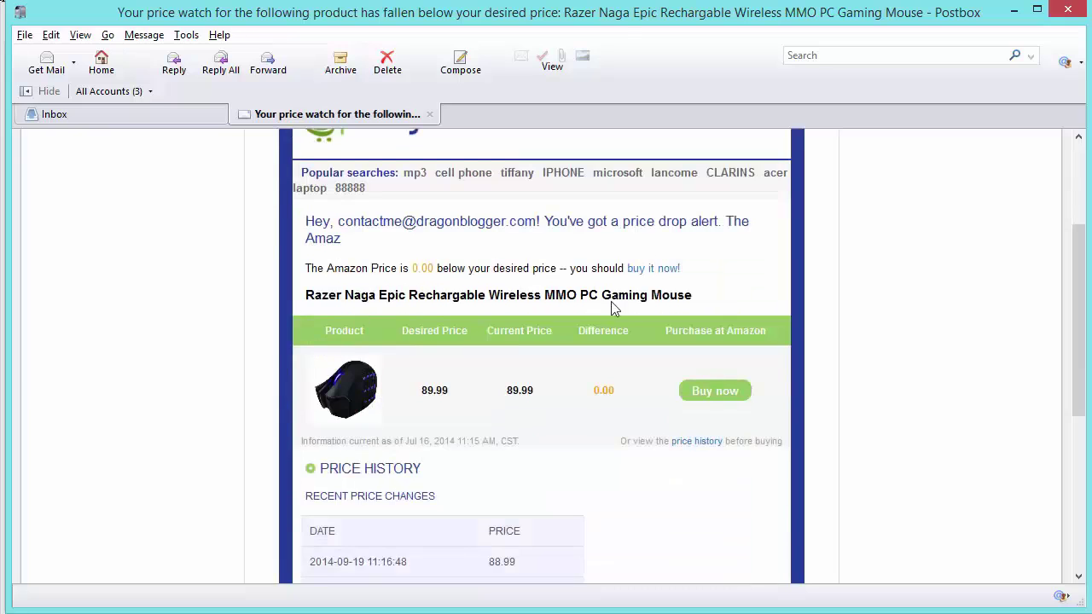
scroll(538, 330, down, 2)
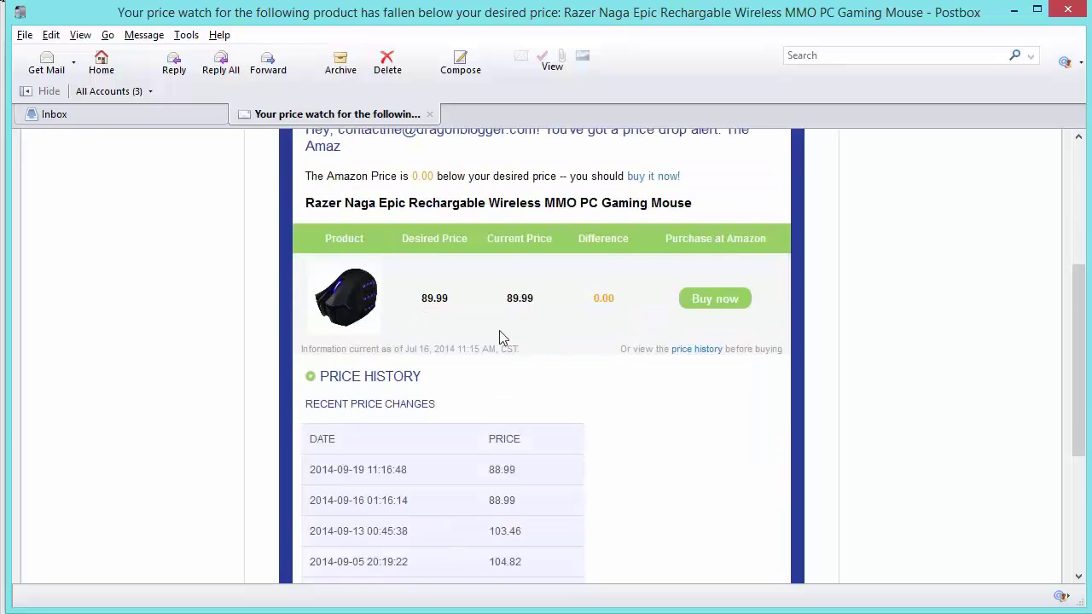
scroll(500, 338, down, 2)
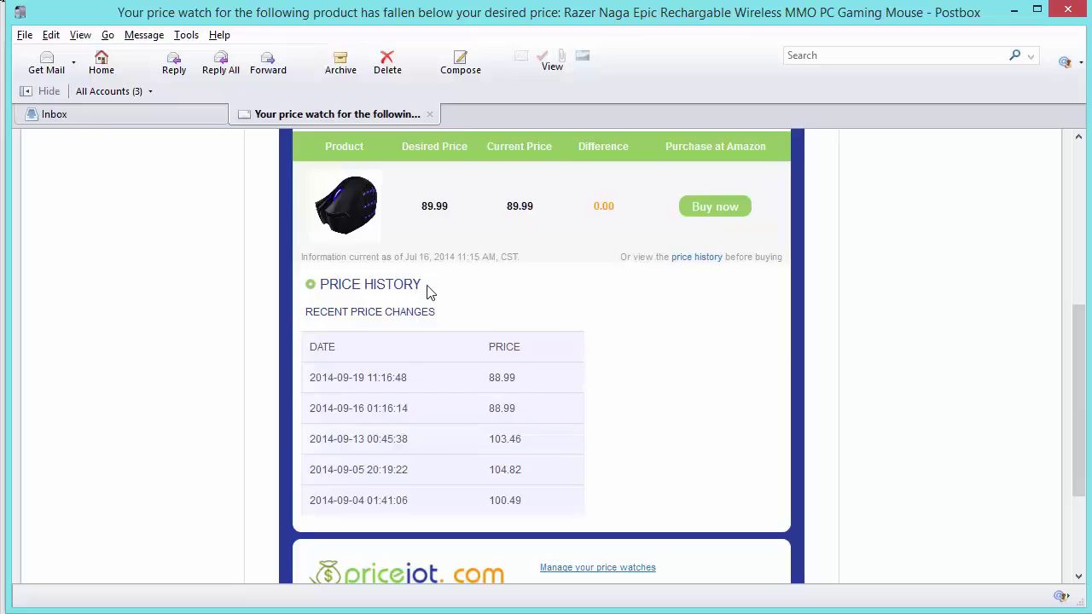
scroll(429, 292, up, 6)
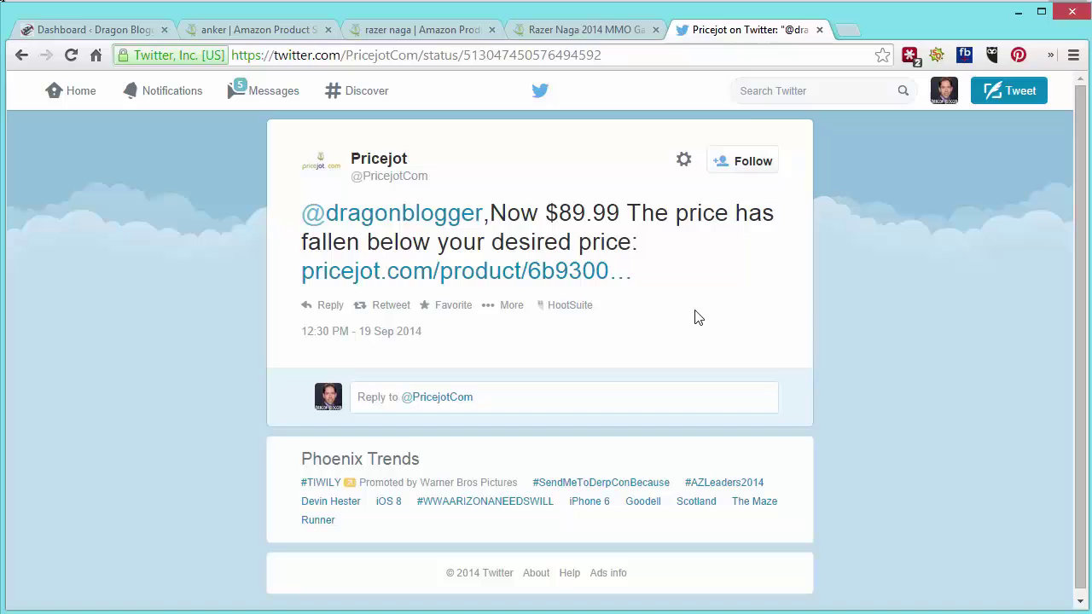
Return to the PriceJot search results for "anker" in the browser and look over the listed products and their price trends.
click(440, 35)
click(280, 35)
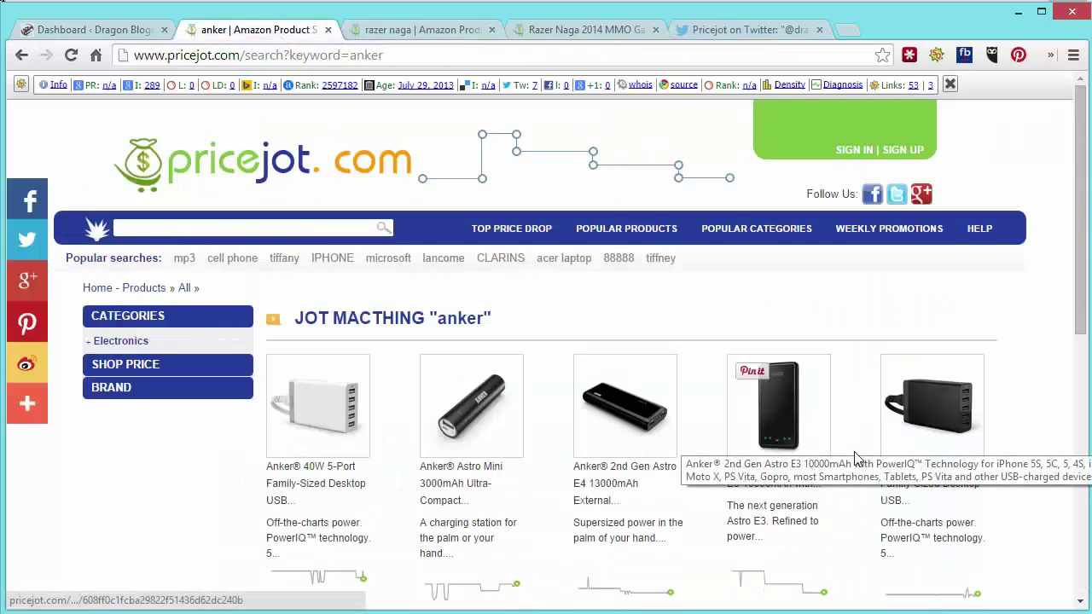
scroll(629, 429, down, 2)
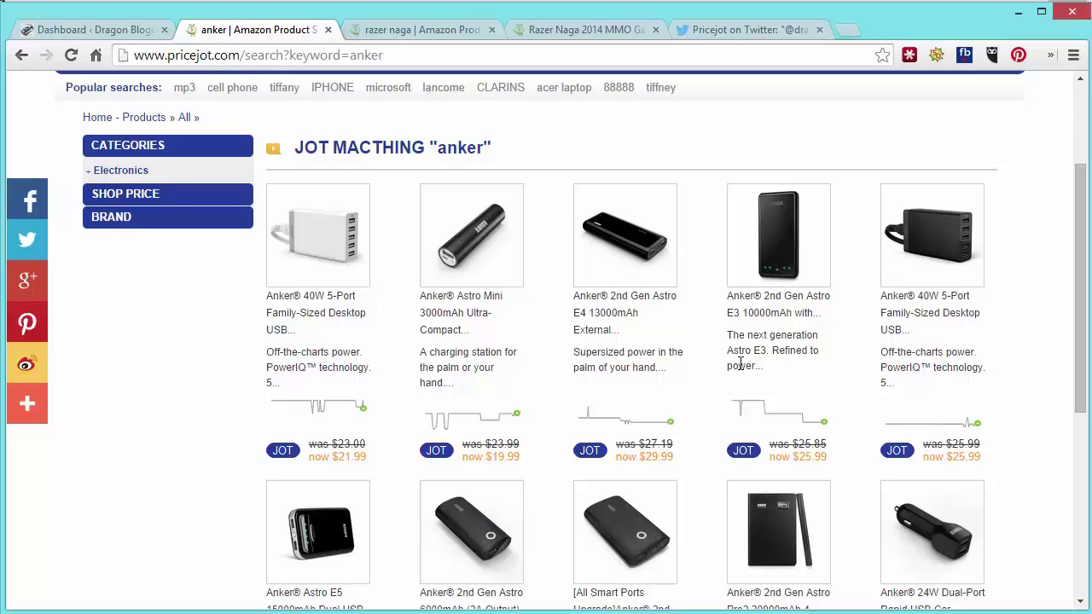
scroll(713, 448, up, 2)
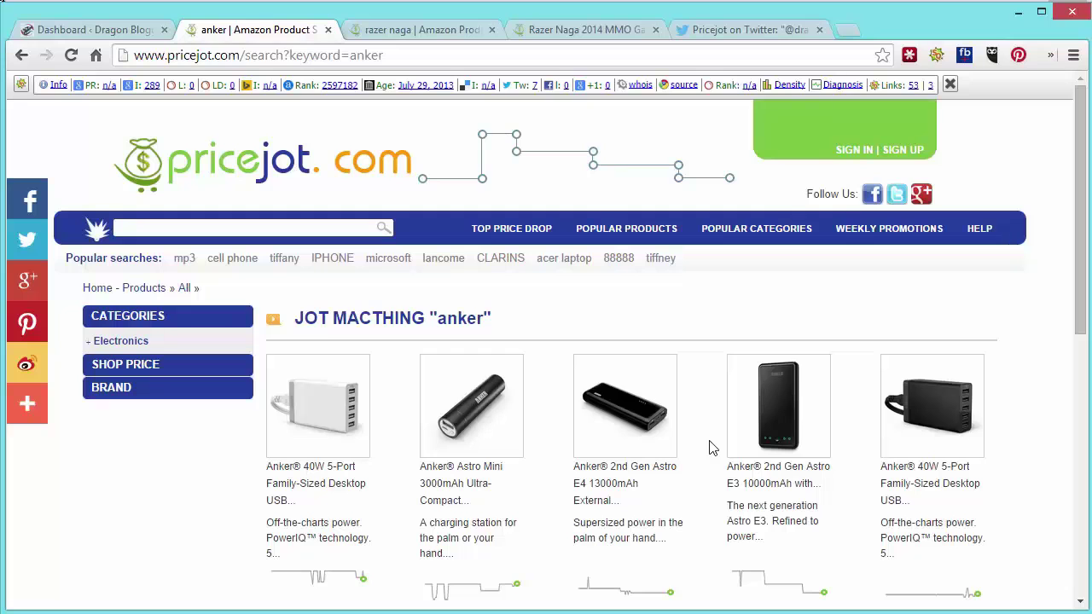